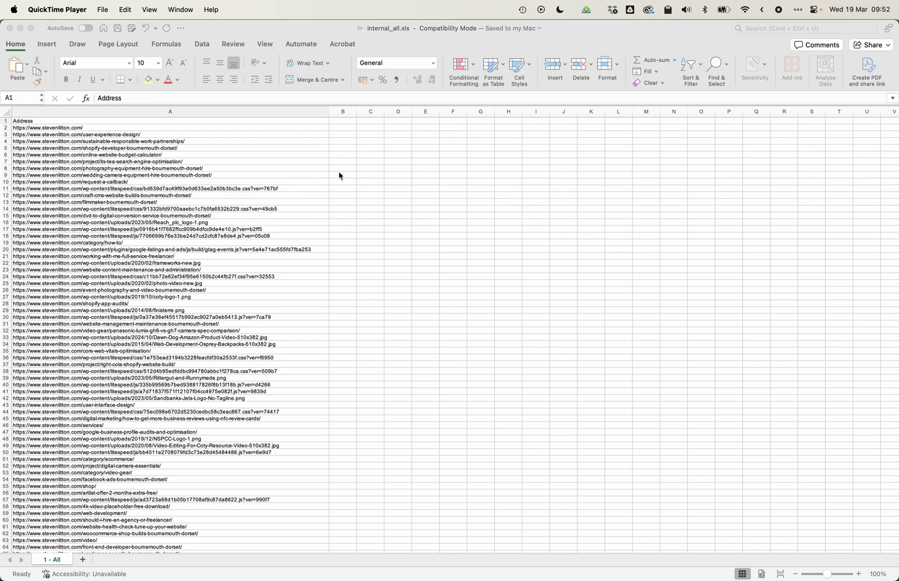
- Enter .jpg in cell B6 beside the URLs and select all of column A
click(338, 155)
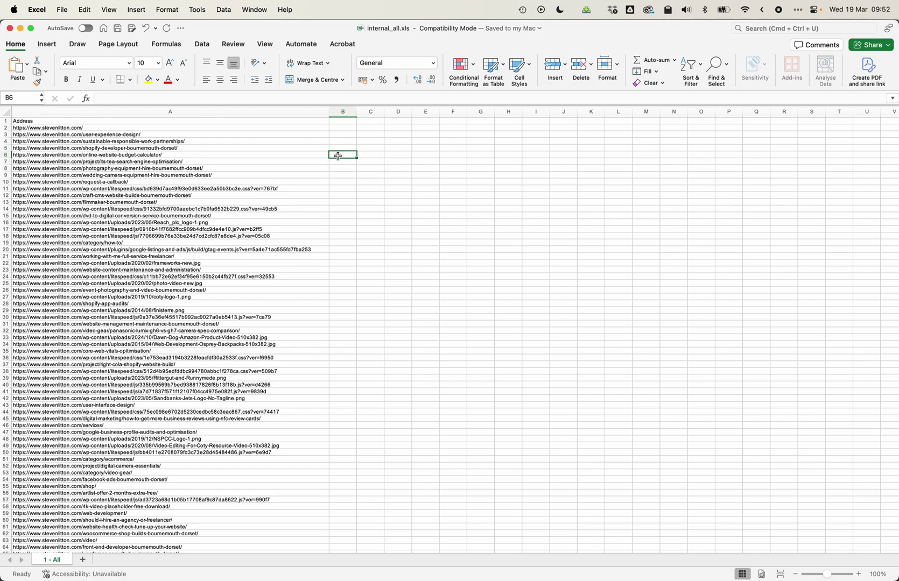
text(.jpg)
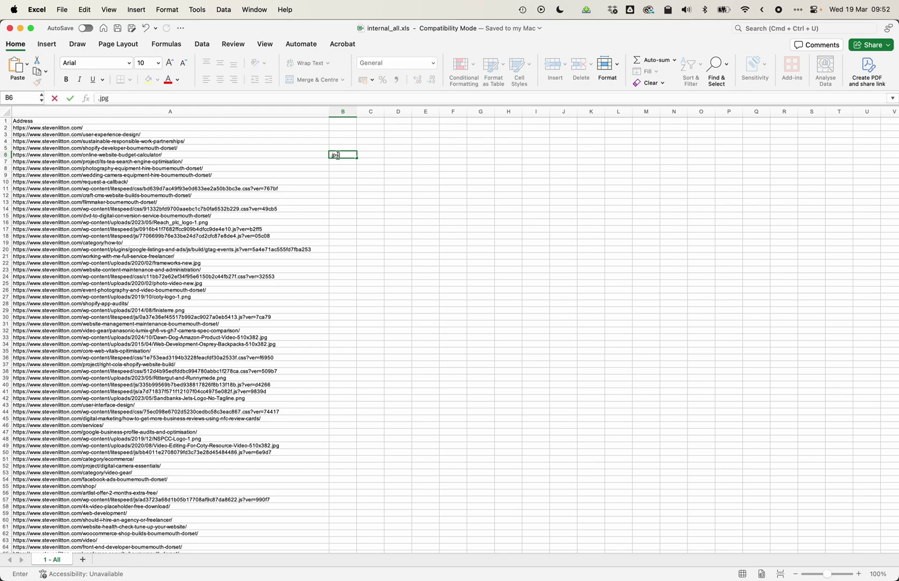
key(Return)
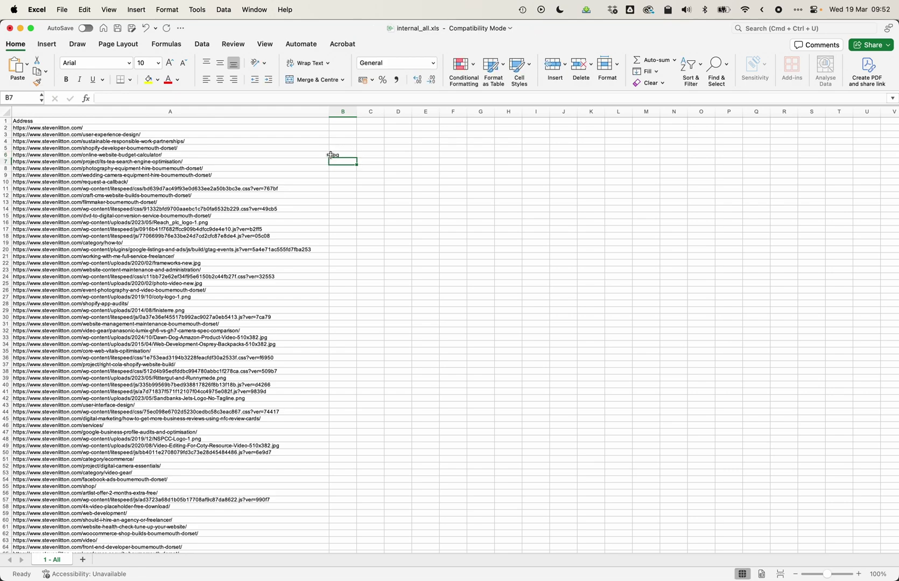
click(343, 155)
click(99, 115)
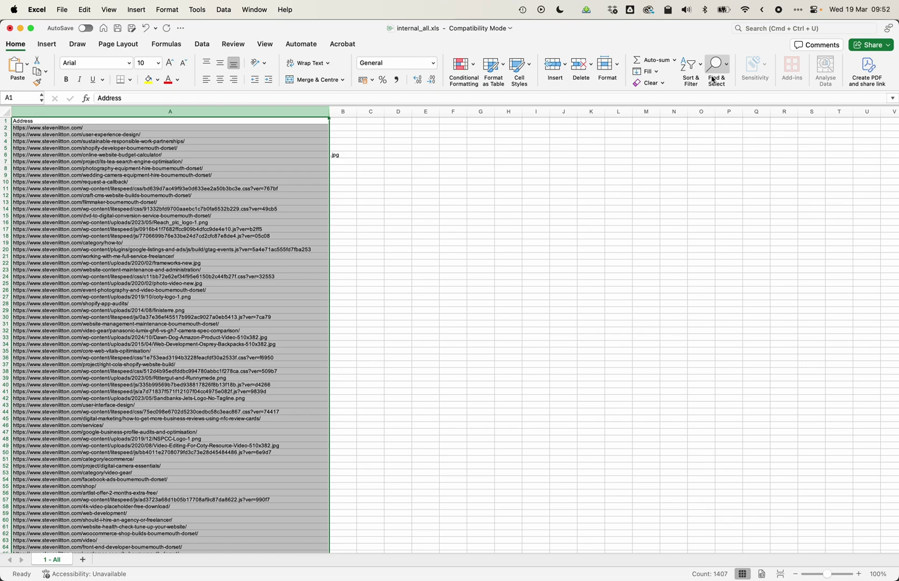
- Replace the old search text with .jpg and run Find All on column A, returning 858 cells
click(725, 67)
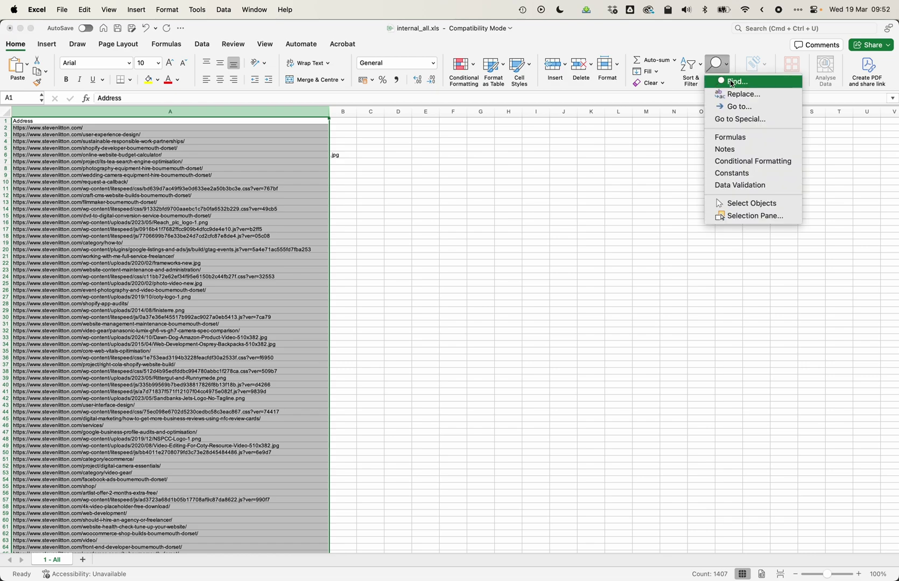
click(732, 82)
click(419, 186)
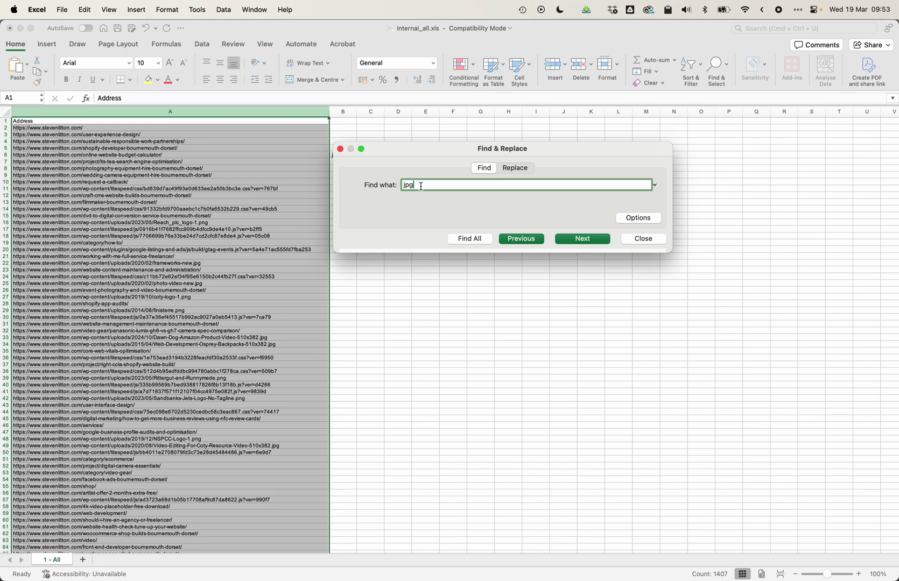
key(super+a)
key(BackSpace)
text(.jpg)
click(468, 239)
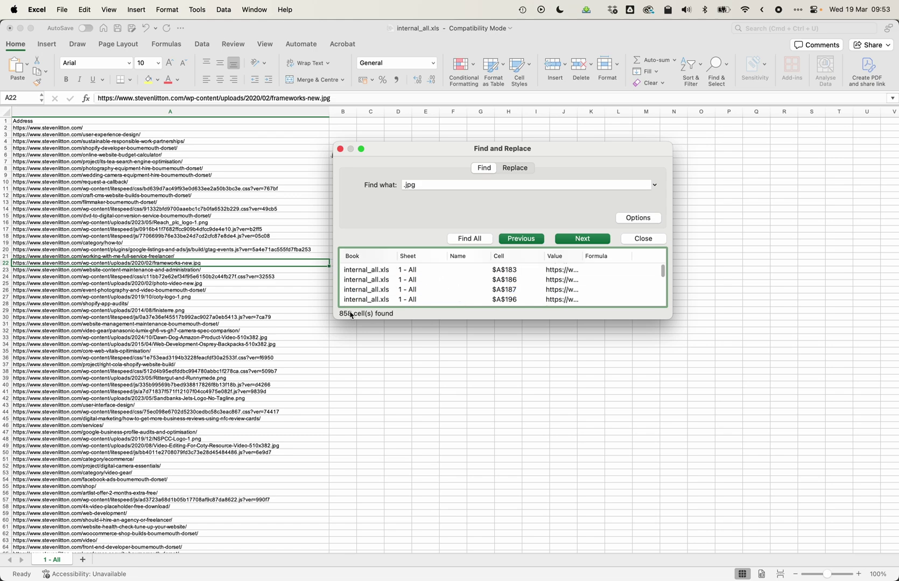
scroll(376, 291, down, 10)
- Close Find and Replace, scroll the URL list to row 1407 and back, then reselect column A
click(640, 238)
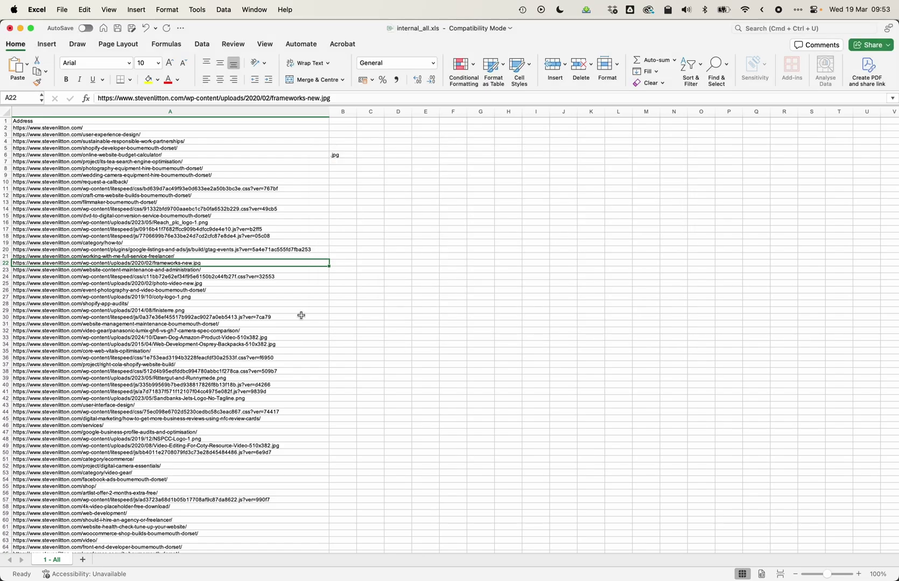
scroll(264, 328, down, 20)
scroll(264, 328, down, 20)
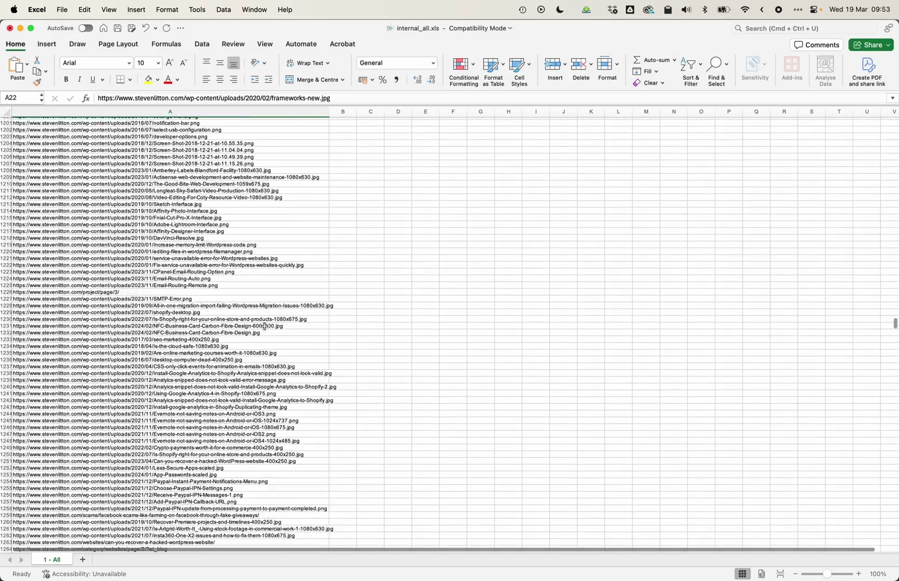
scroll(264, 327, down, 10)
scroll(267, 323, up, 15)
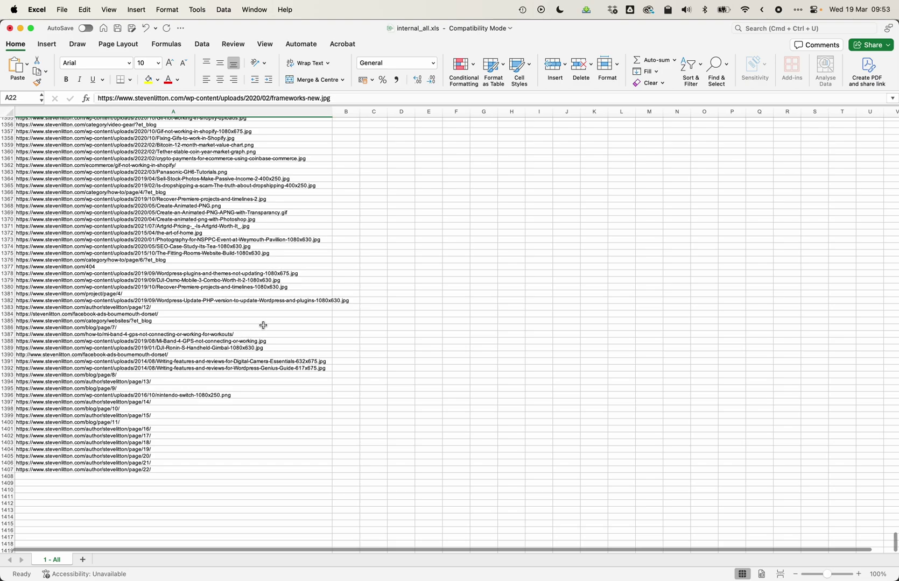
scroll(270, 320, up, 20)
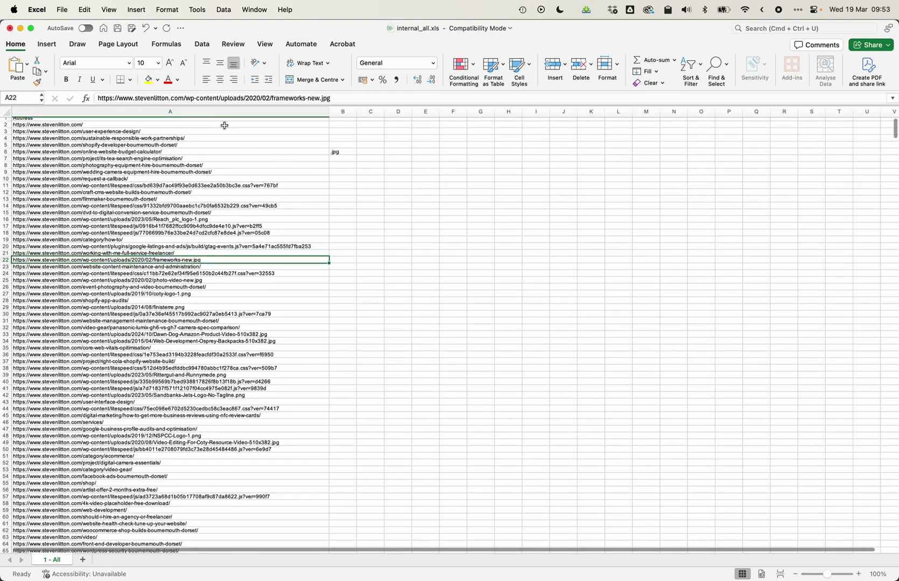
click(184, 115)
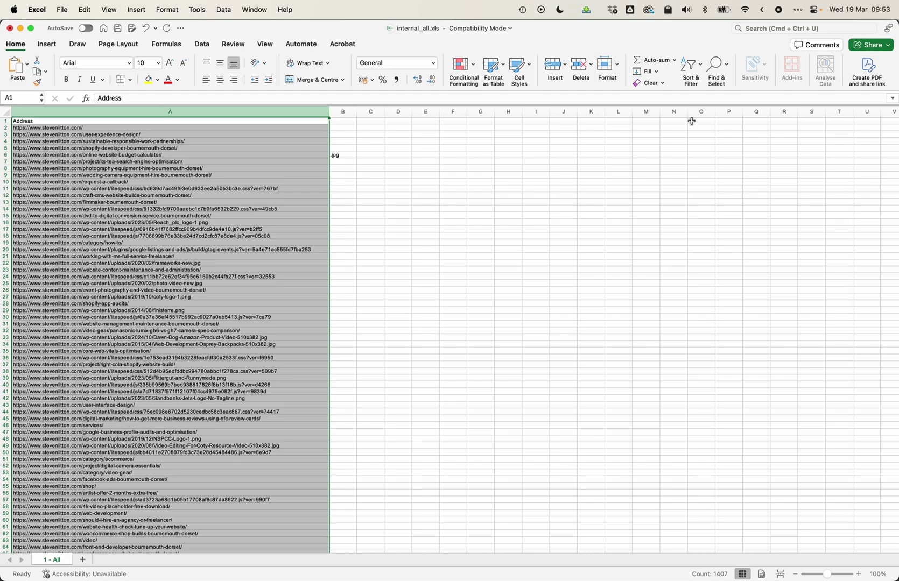
- Rerun Find All for .jpg on column A and select all 858 matches
click(718, 73)
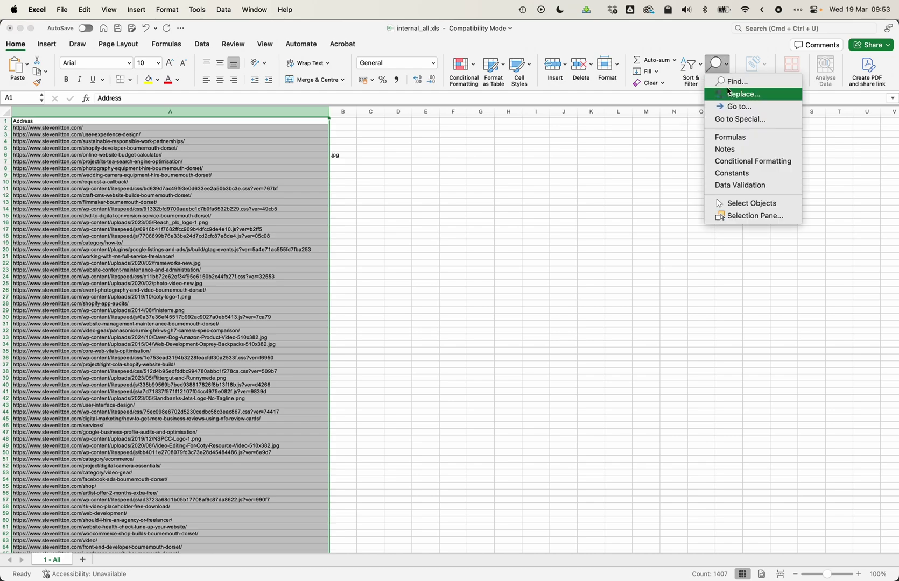
click(732, 81)
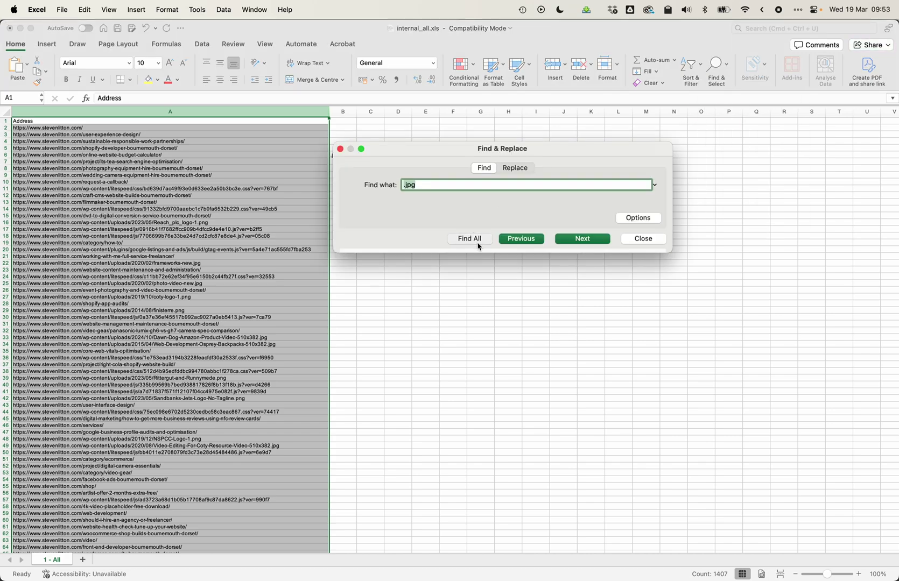
click(479, 242)
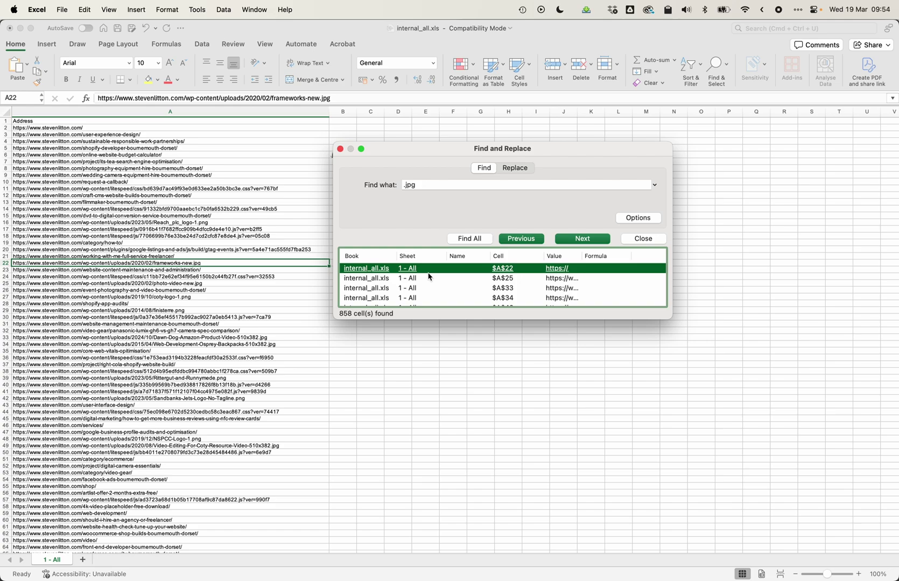
key(super+a)
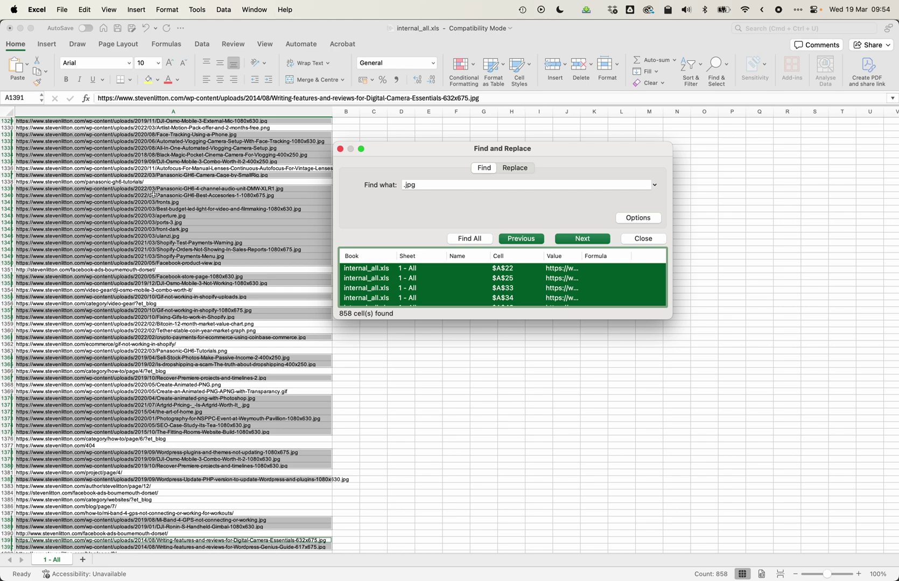
right_click(154, 194)
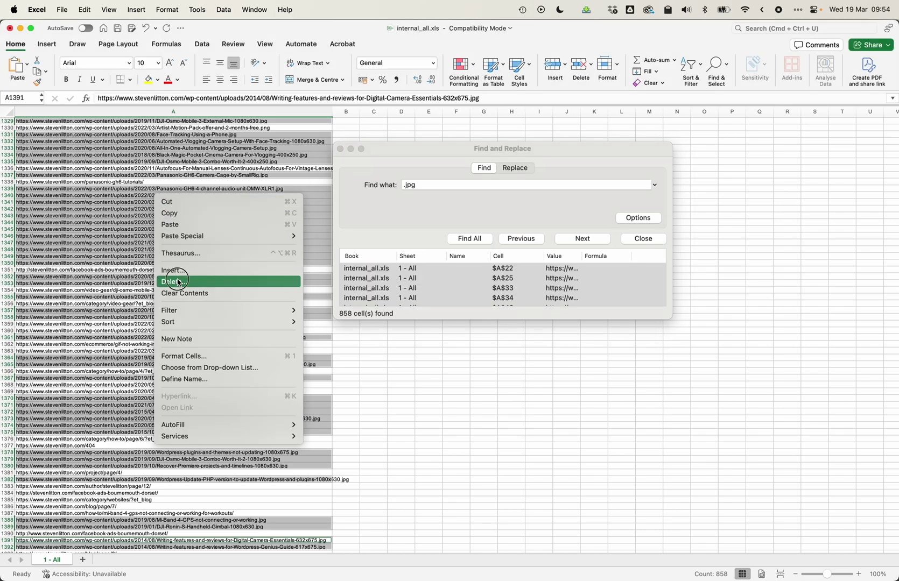
click(175, 282)
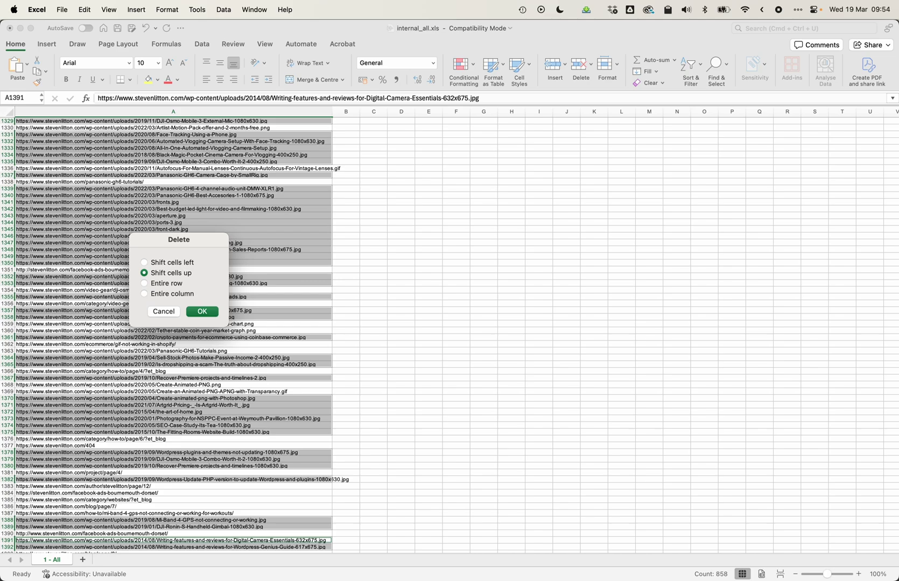
click(164, 312)
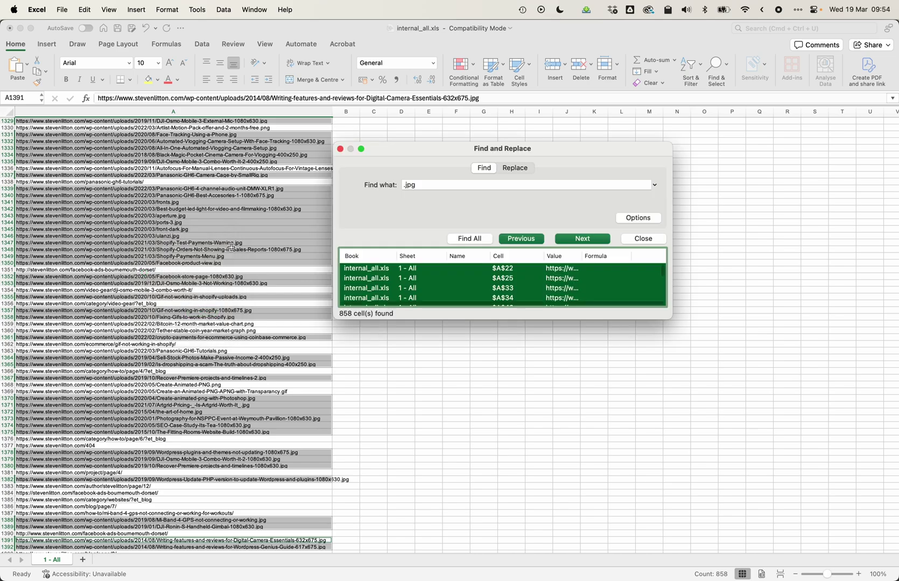
scroll(218, 270, down, 15)
scroll(219, 270, up, 14)
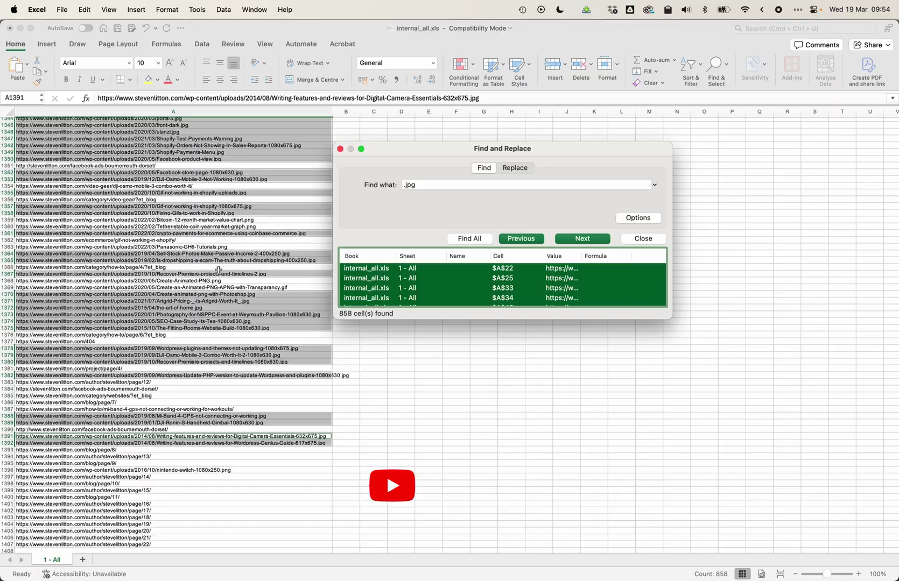
scroll(218, 271, up, 6)
scroll(217, 269, up, 20)
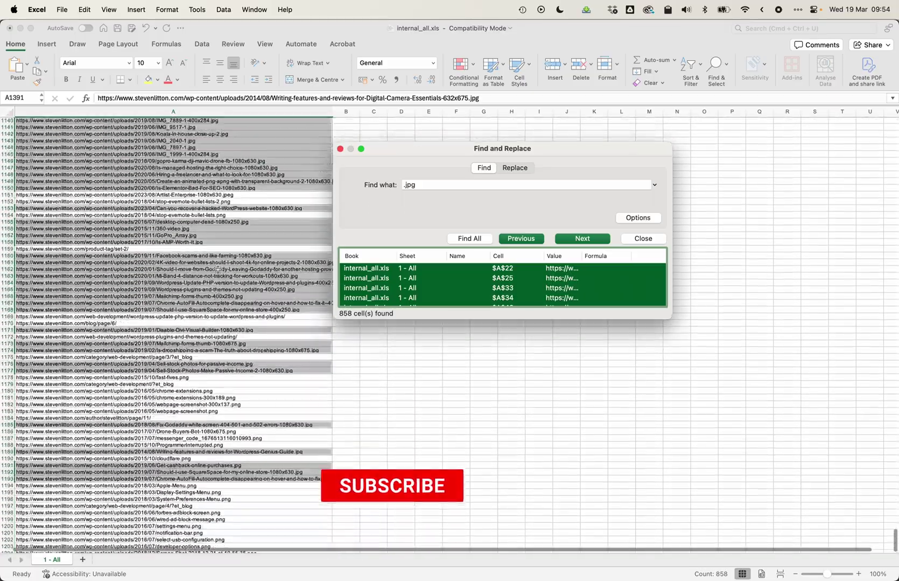
scroll(217, 271, up, 20)
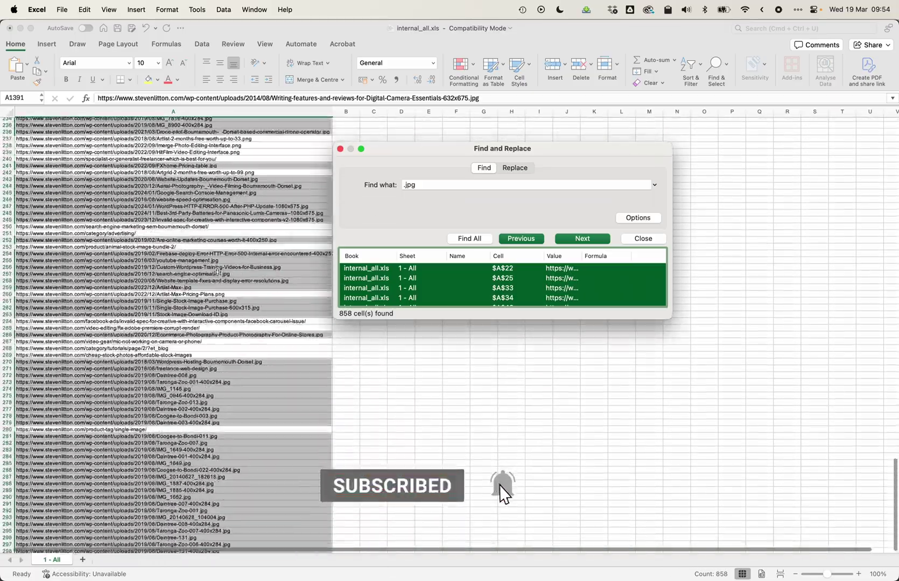
scroll(217, 270, down, 20)
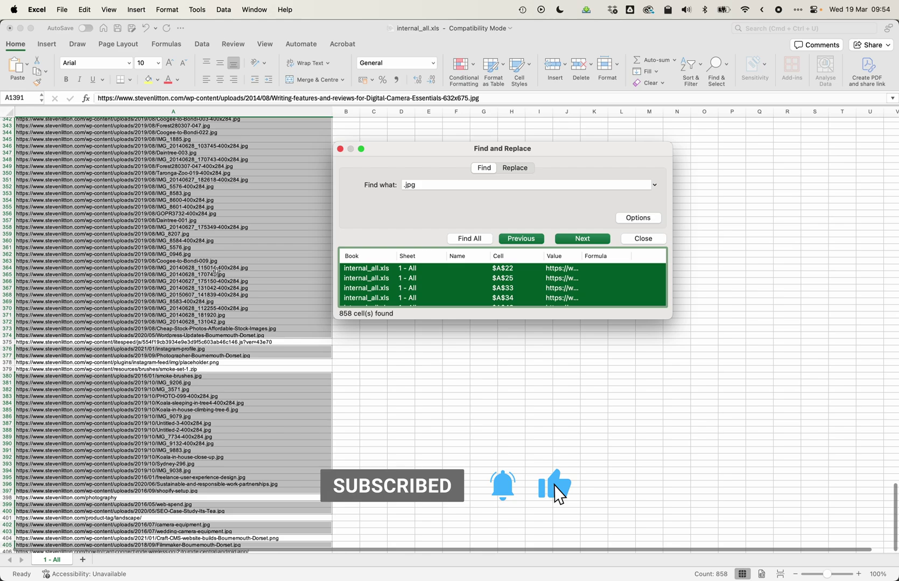
scroll(217, 271, up, 2)
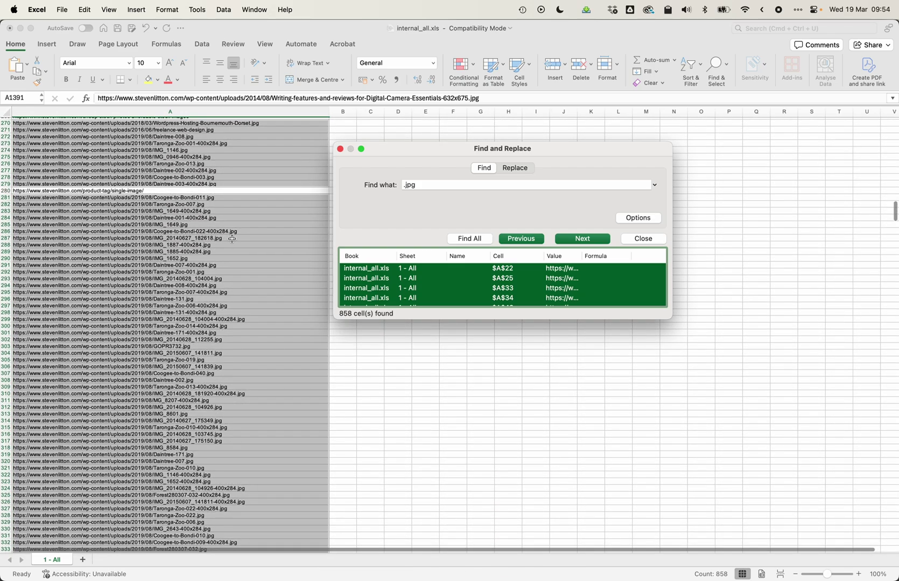
- Delete the 858 found .jpg cells with Shift cells up
right_click(227, 223)
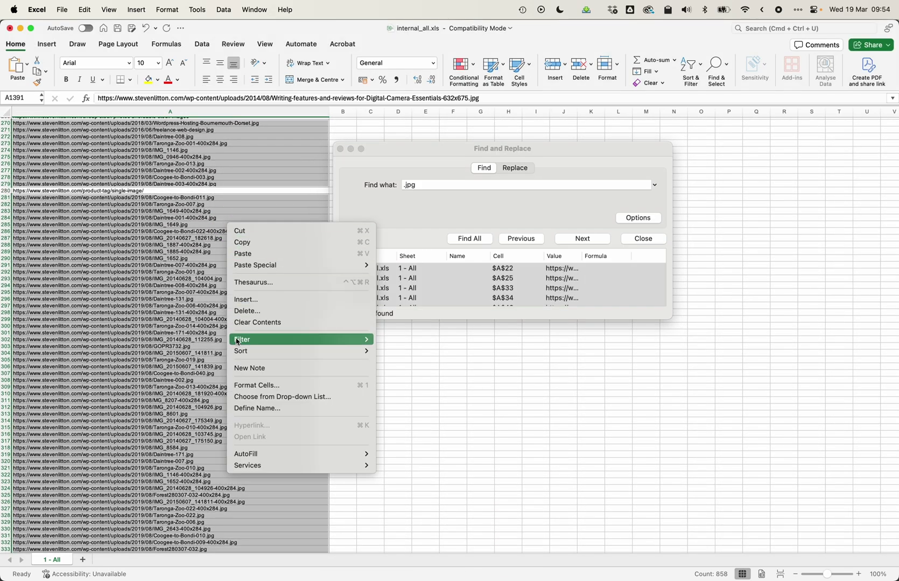
click(270, 311)
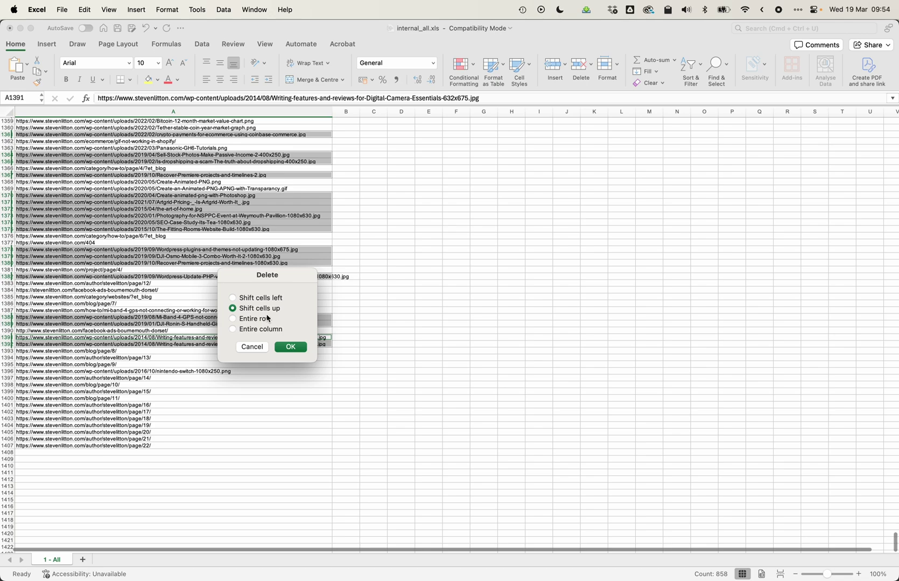
click(300, 349)
scroll(257, 257, up, 15)
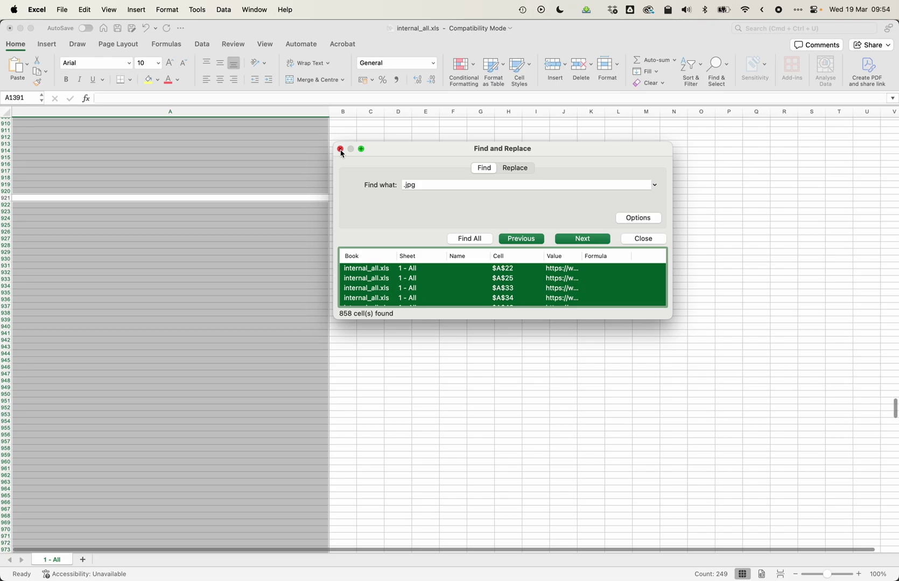
- Close Find and Replace and deselect column A, now ending at row 549
click(340, 150)
click(146, 257)
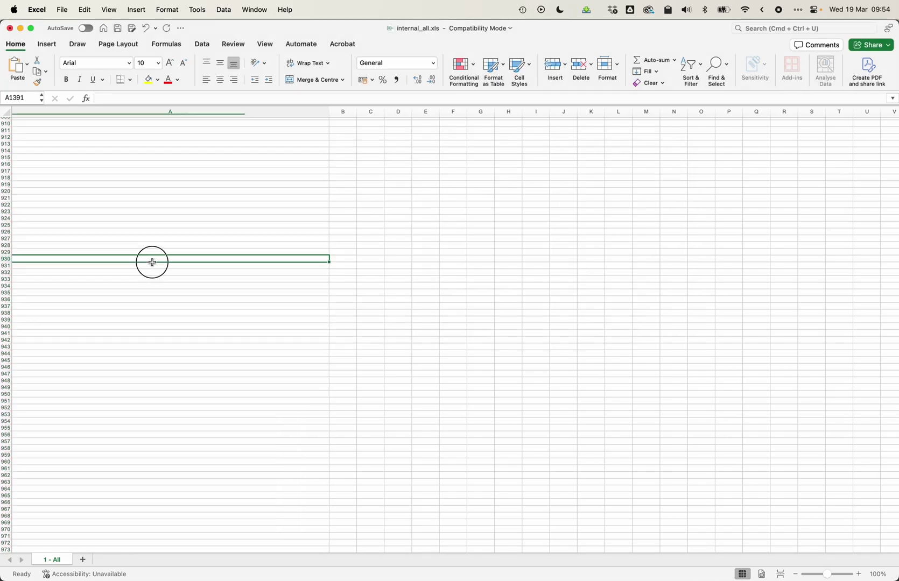
scroll(138, 259, up, 7)
scroll(138, 258, up, 7)
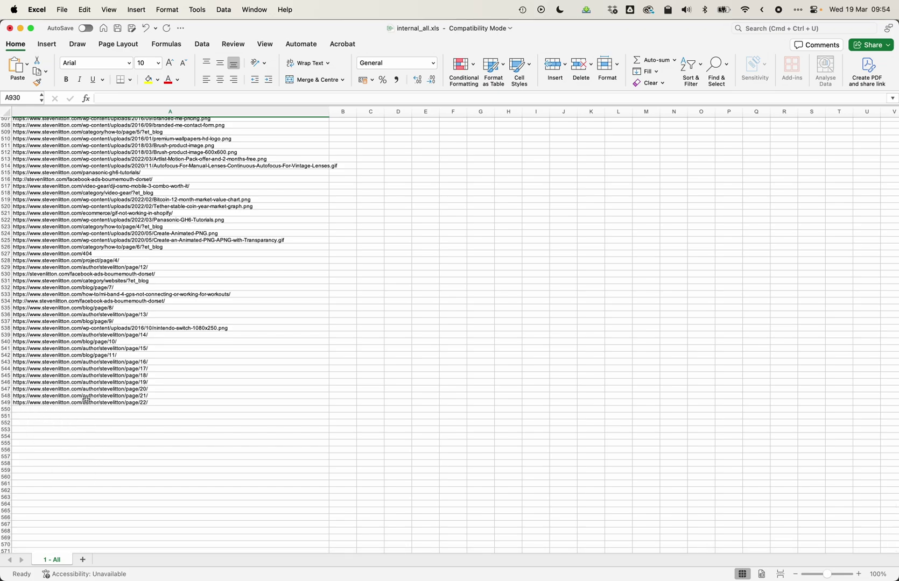
- Clear the .jpg helper text from cell B6 and reselect the whole of column A
scroll(168, 371, up, 20)
scroll(168, 371, up, 20)
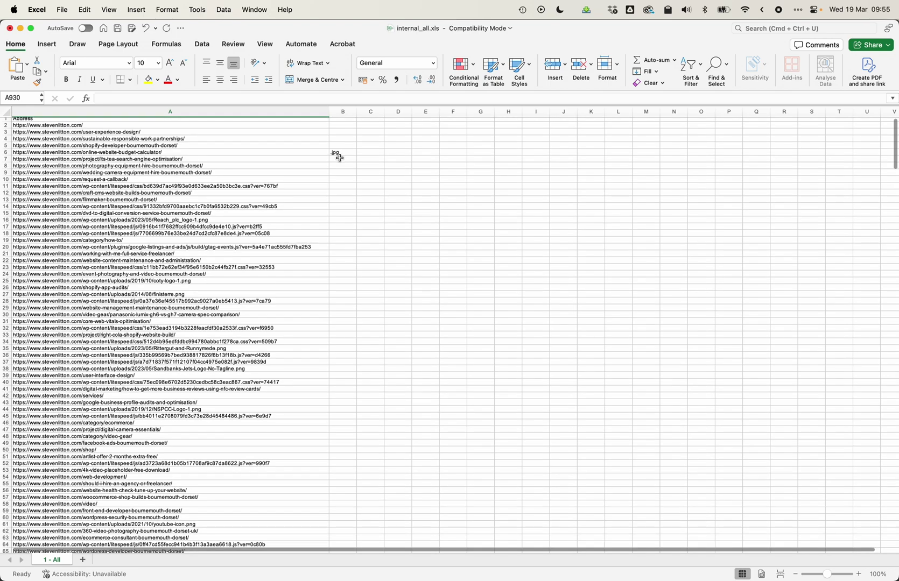
click(339, 154)
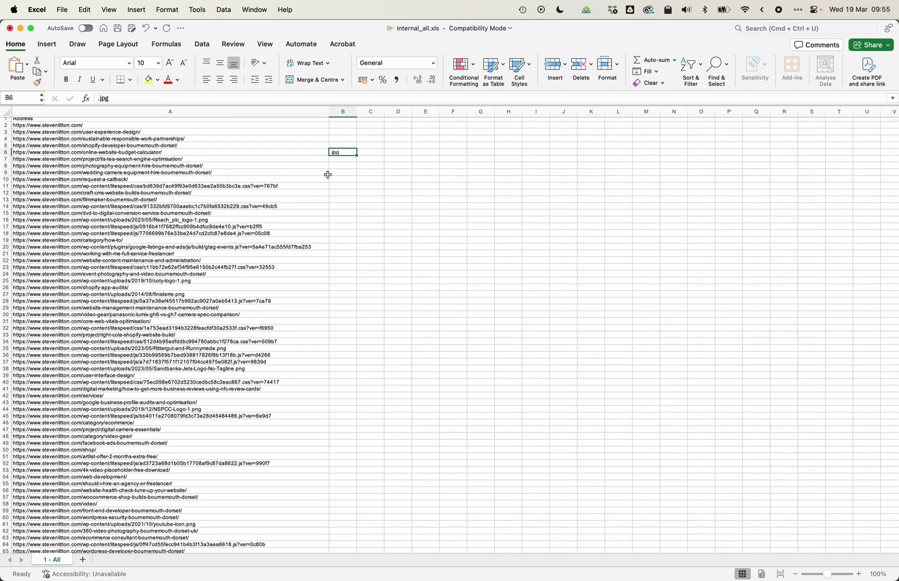
click(204, 113)
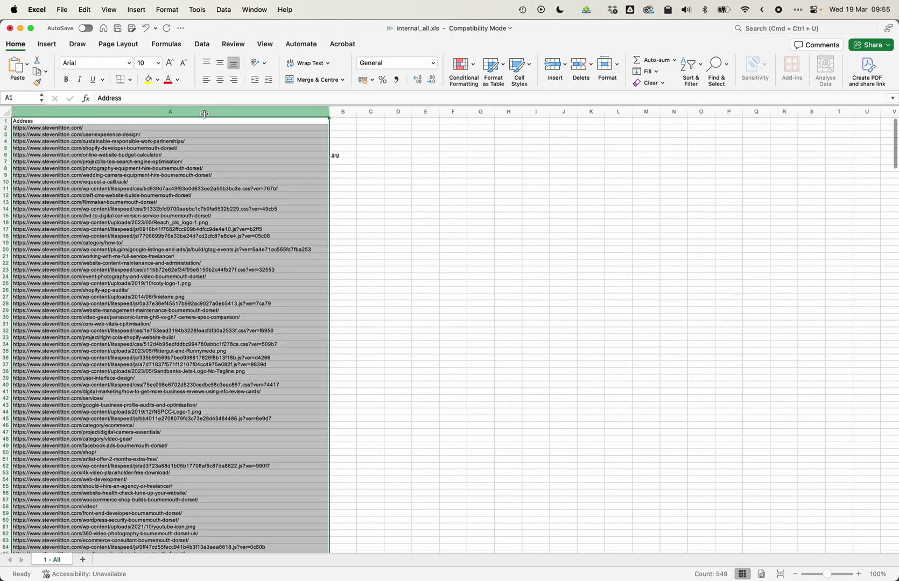
click(349, 159)
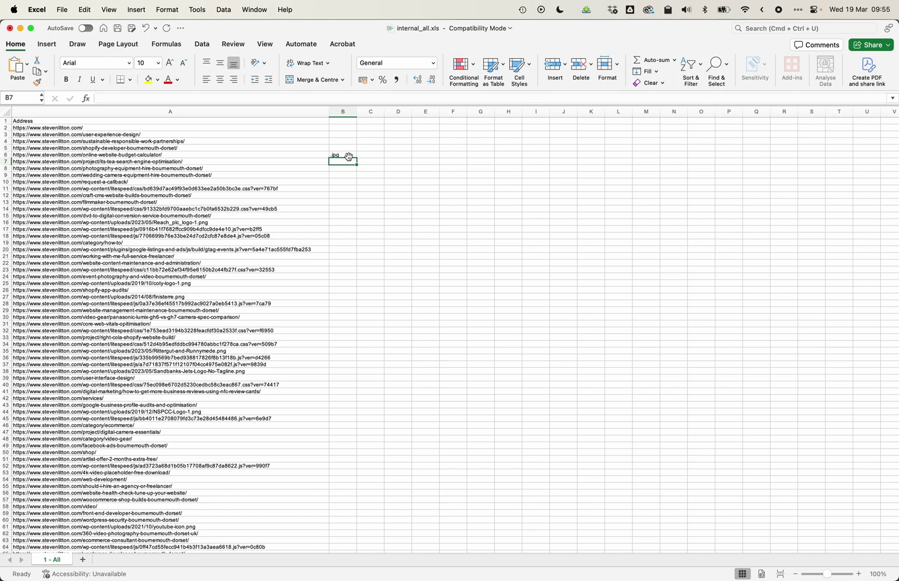
click(156, 166)
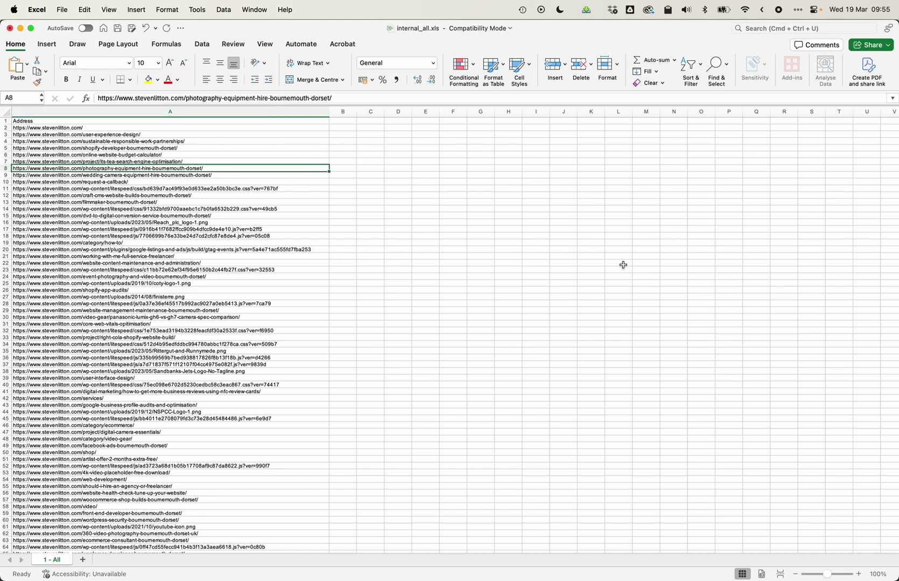
click(127, 115)
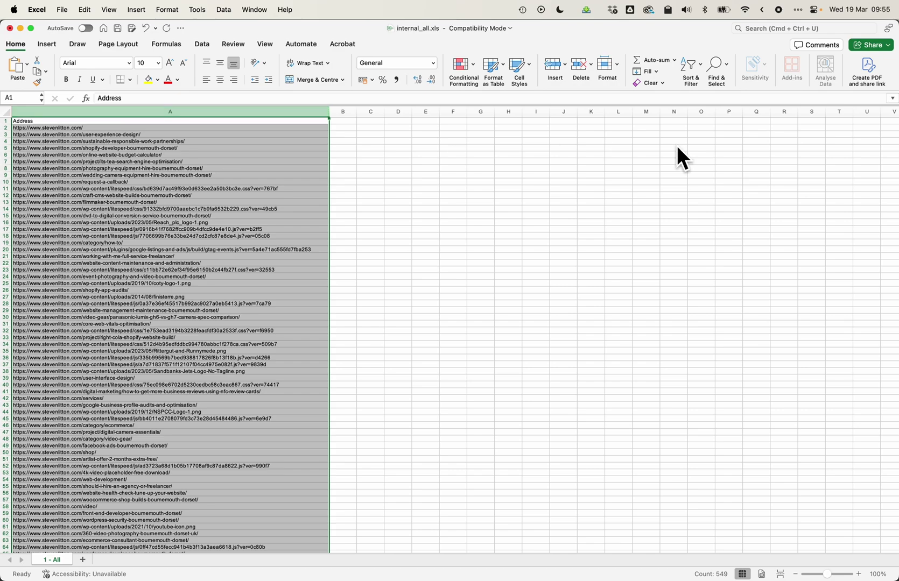
- Run Find All for .png on column A, returning 90 matching URL cells
click(720, 70)
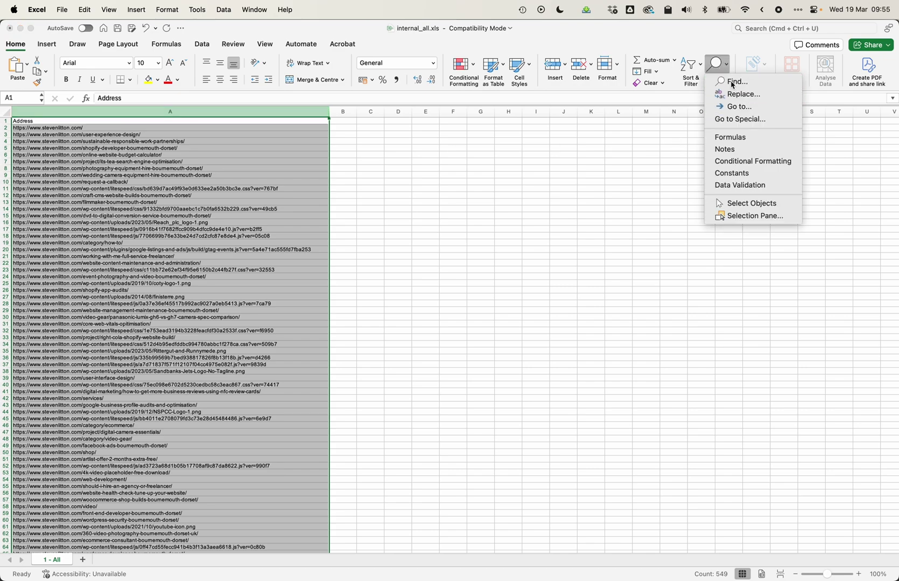
click(734, 83)
text(.jpg)
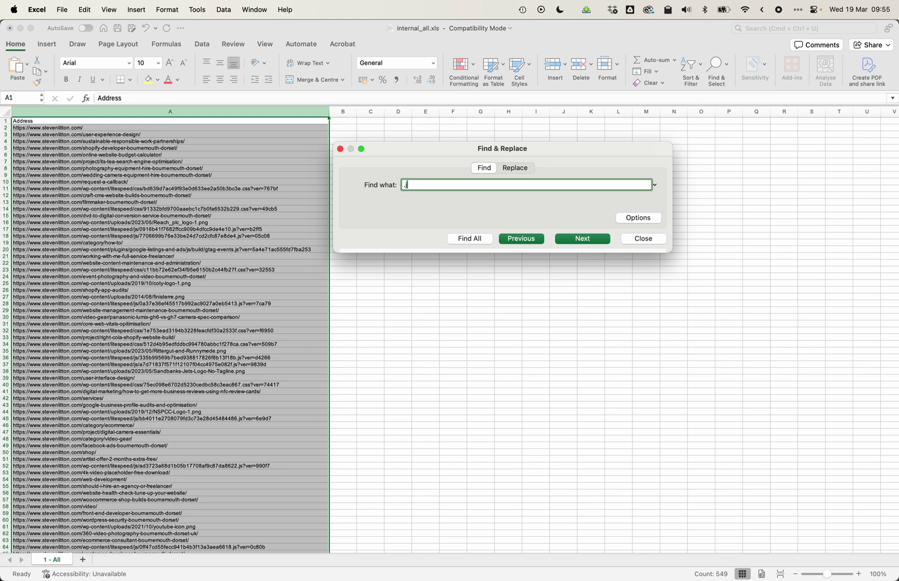
click(470, 238)
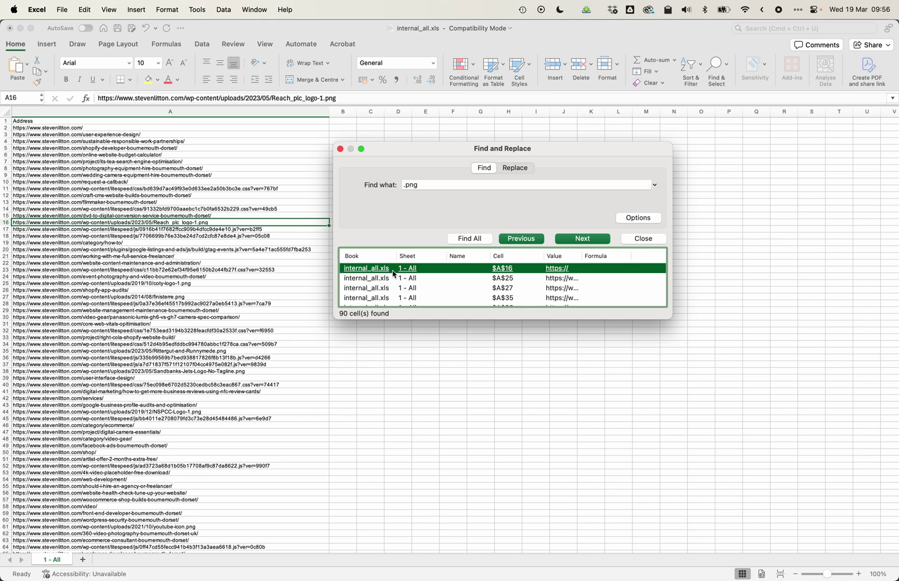
- Select all 90 found .png cells and delete them with Shift cells up, ending at row 459
key(super+a)
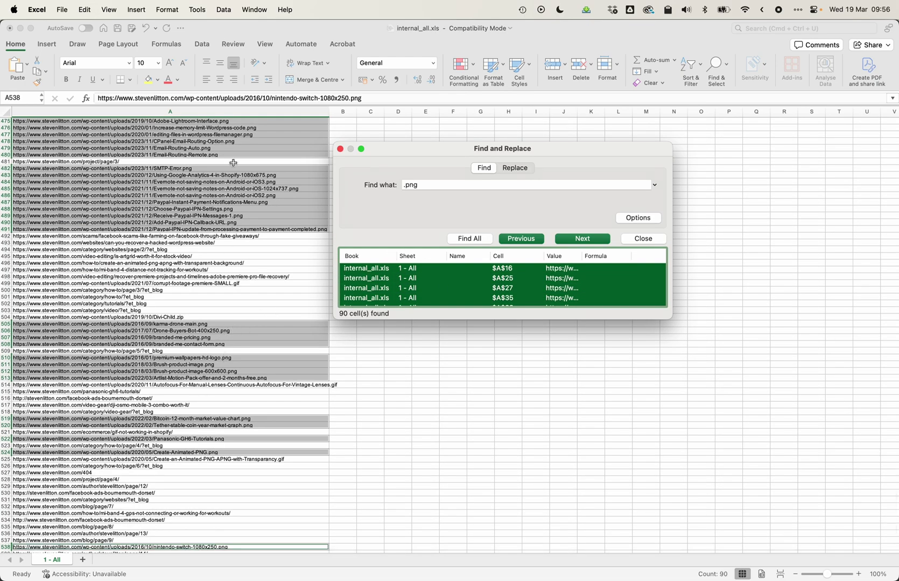
right_click(203, 187)
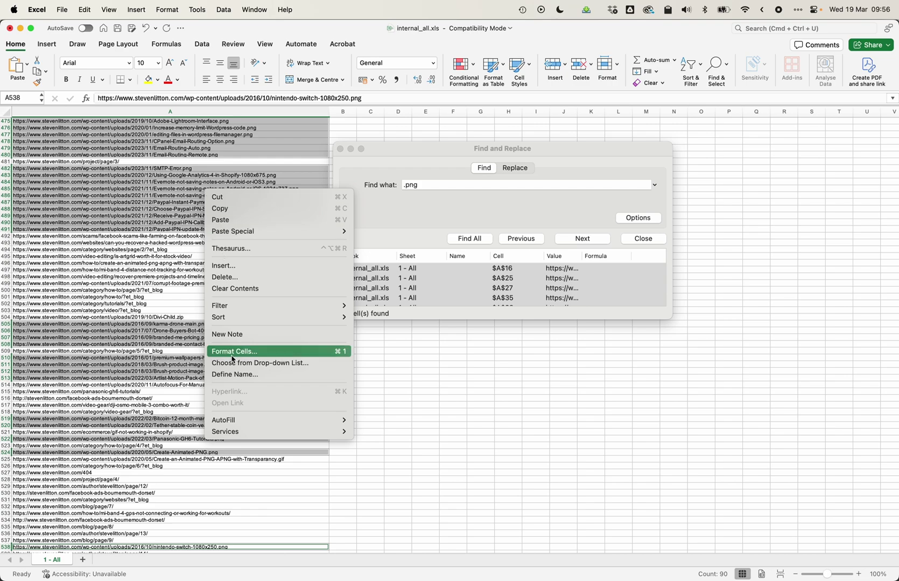
click(245, 278)
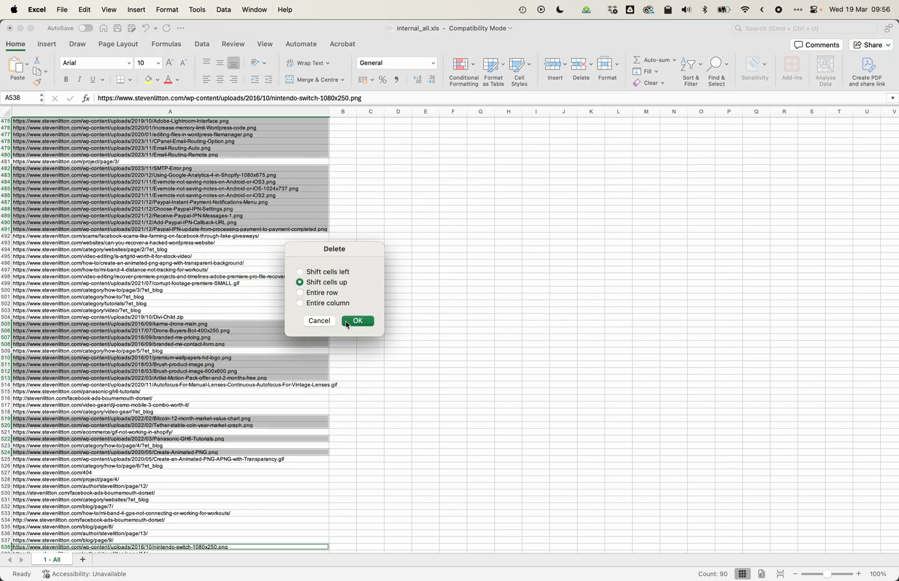
click(358, 322)
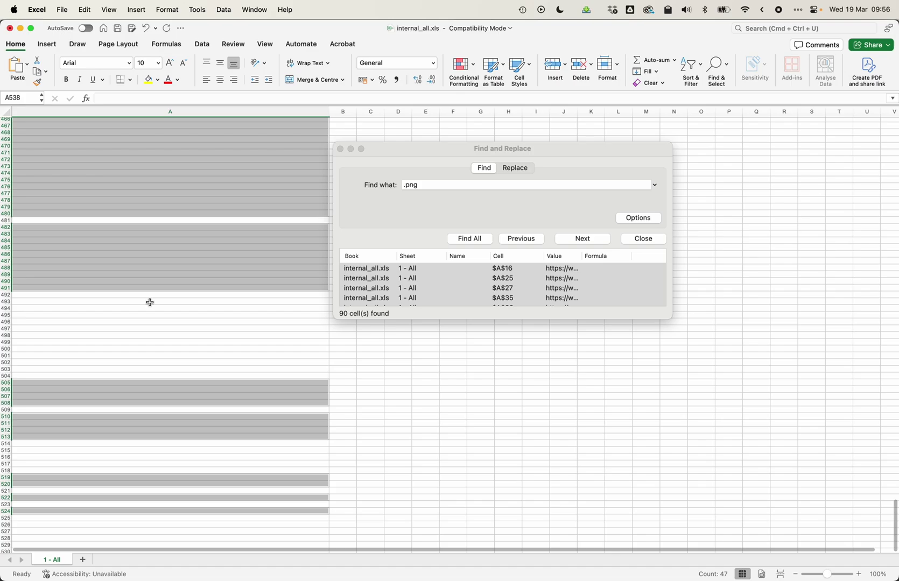
drag(149, 303, 121, 305)
scroll(120, 304, up, 13)
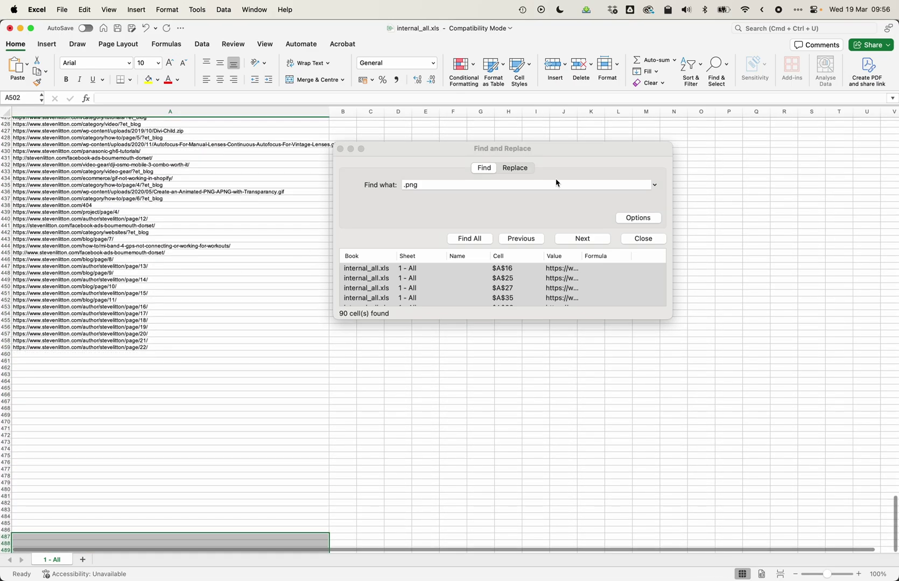
- Search for .pdf, dismiss the nothing-found alert, and close Find and Replace
click(439, 188)
key(BackSpace)
key(BackSpace)
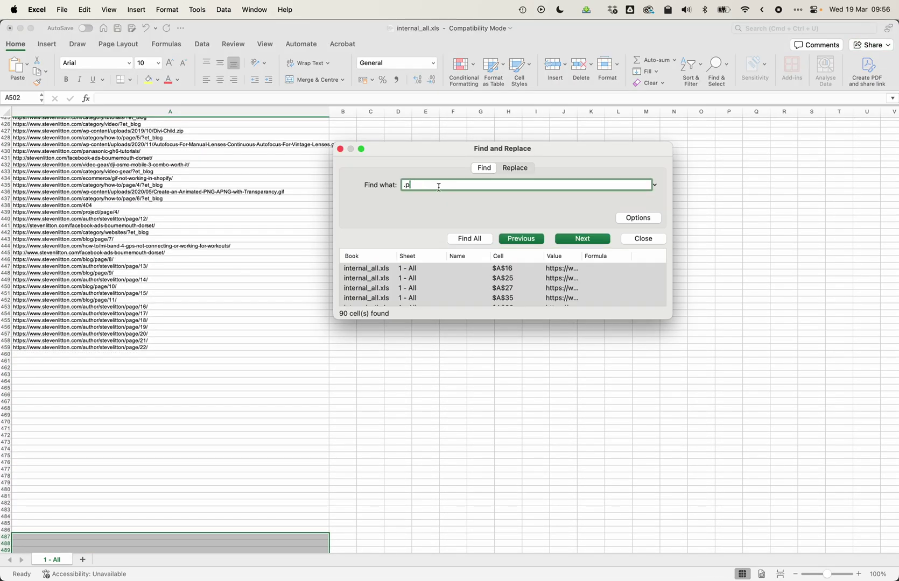
text(df)
key(Return)
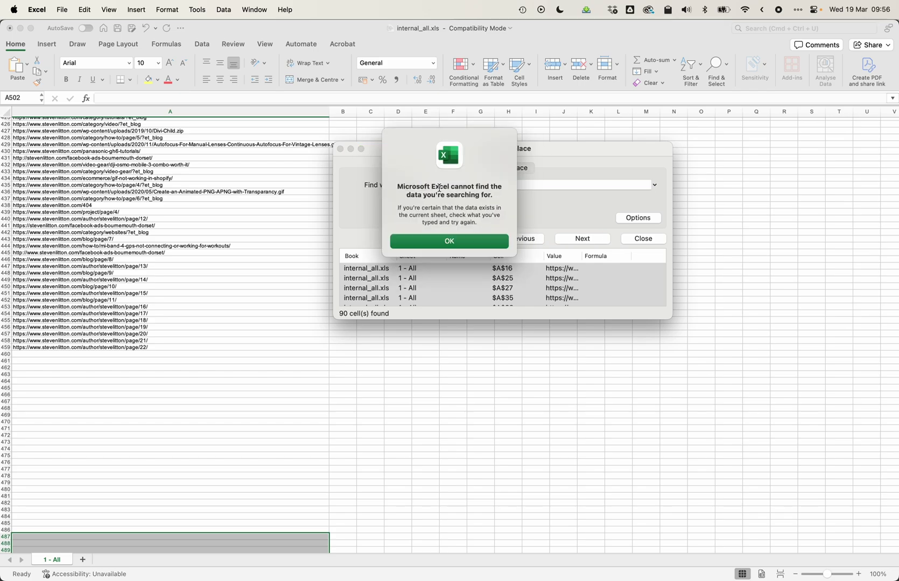
click(446, 239)
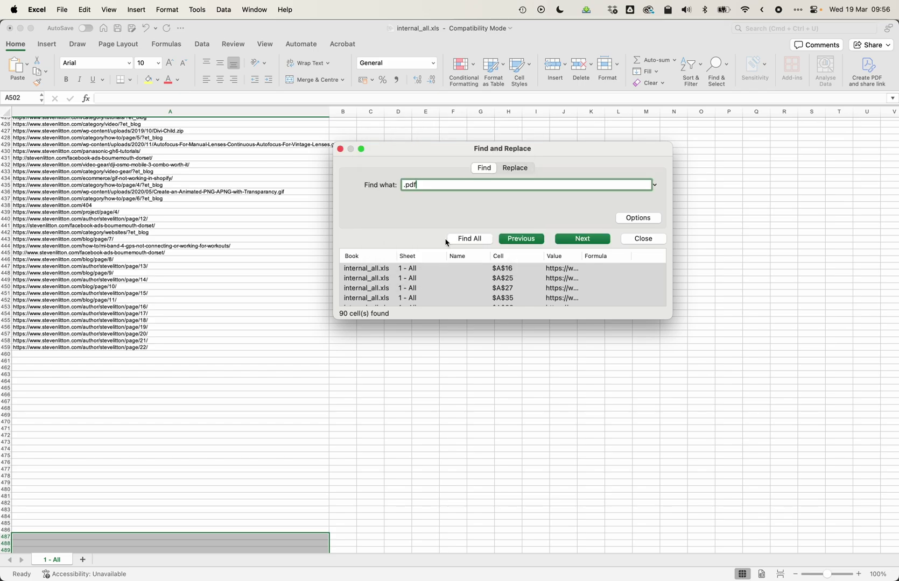
click(340, 149)
click(252, 234)
scroll(252, 233, up, 20)
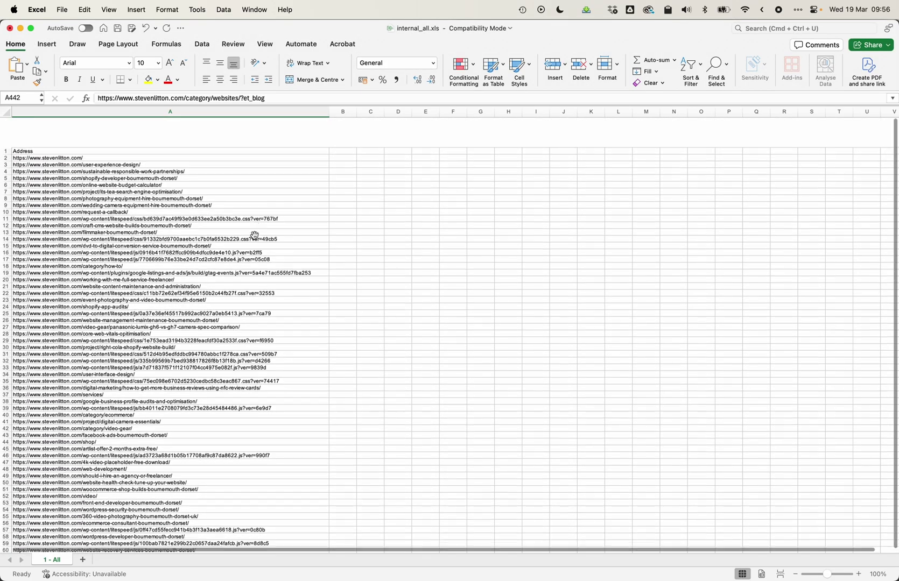
scroll(254, 234, down, 1)
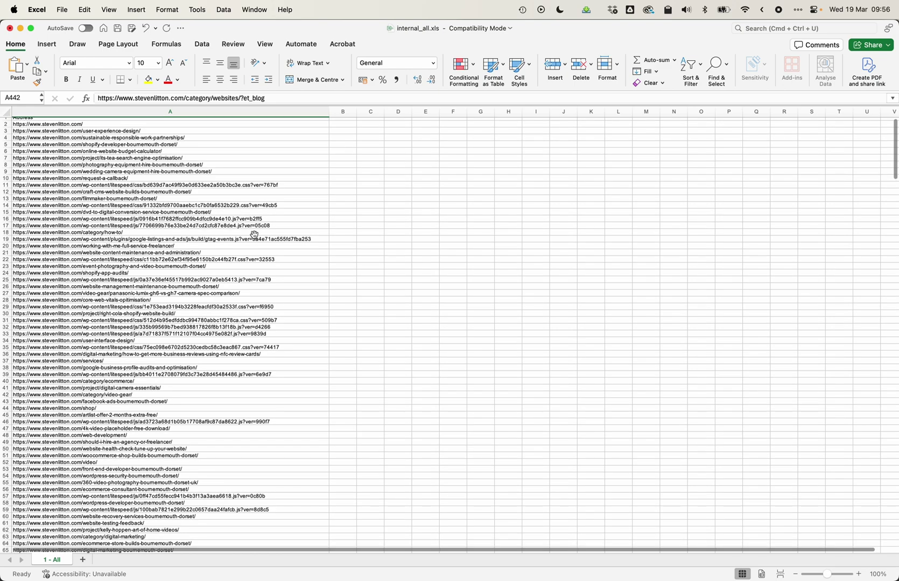